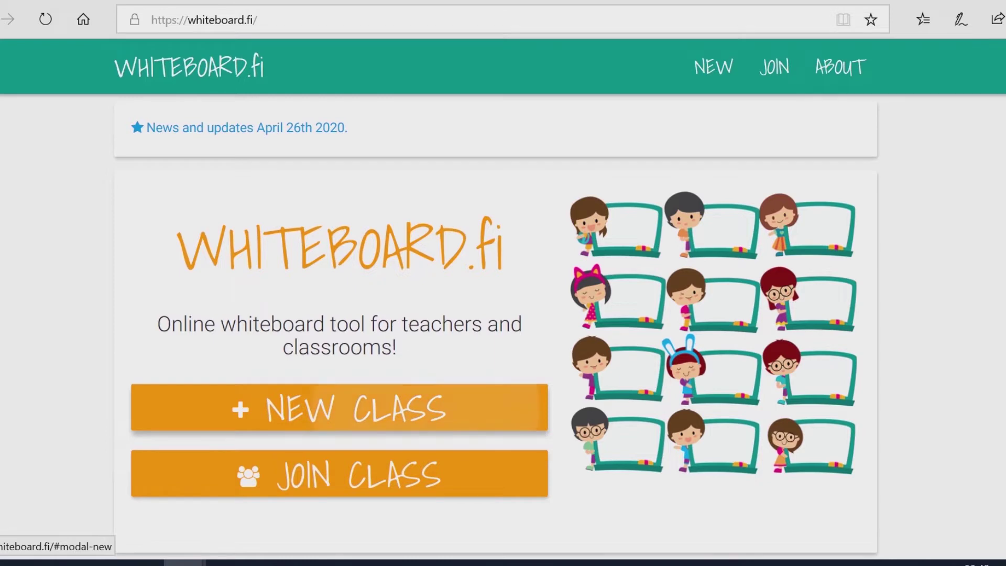
Create a new class under the teacher's name and select its whiteboard.fi/f22 join address.
{"action": "left_click", "coordinate": [339, 408]}
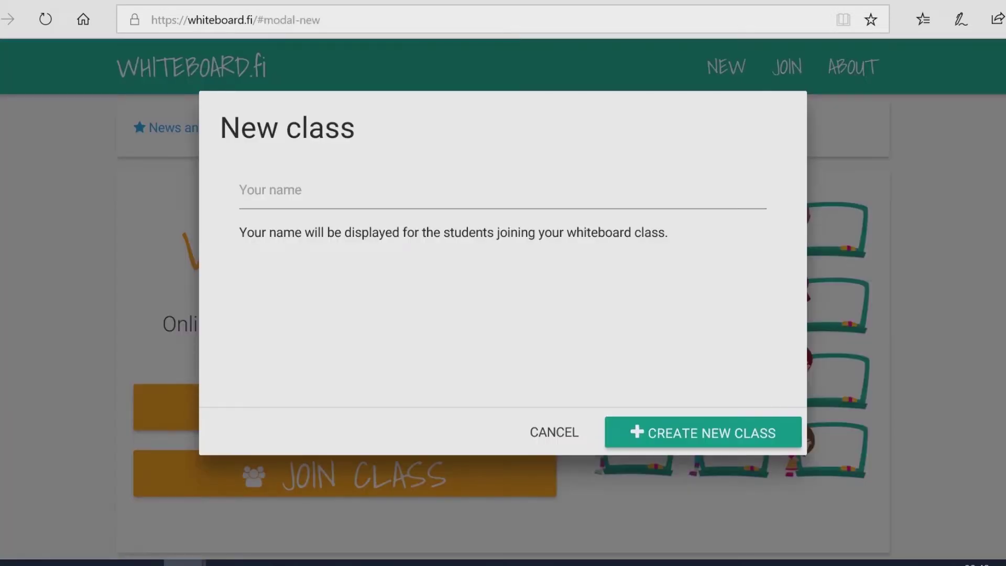
{"action": "type", "text": "Scn"}
{"action": "key", "text": "Return"}
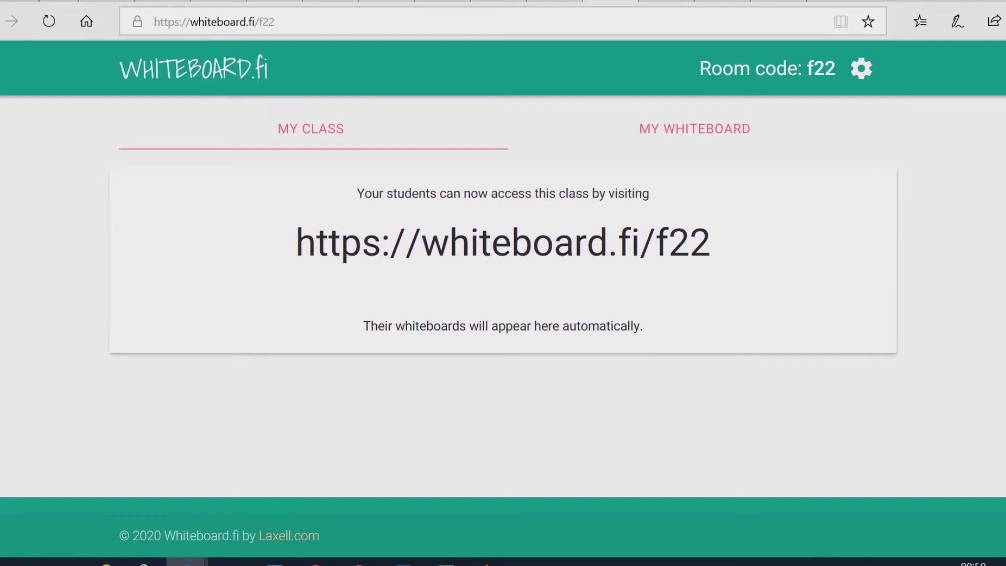
{"action": "left_click_drag", "start_coordinate": [712, 244], "coordinate": [340, 243]}
{"action": "left_click", "coordinate": [712, 244]}
{"action": "left_click_drag", "start_coordinate": [712, 244], "coordinate": [296, 244]}
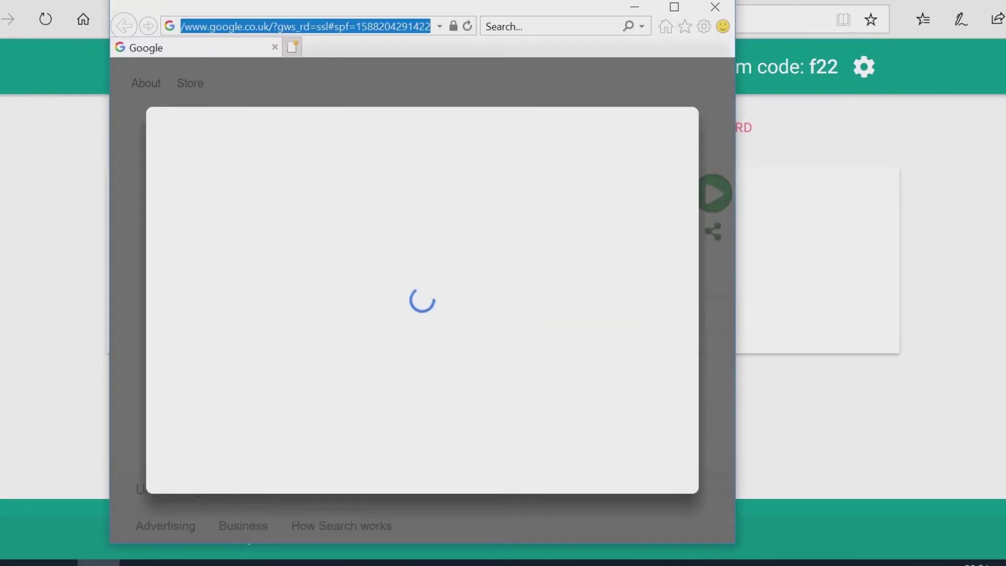
Load whiteboard.fi/f22 in Internet Explorer and join class f22 under the student's name.
{"action": "type", "text": "https://whiteboard.fi/f22"}
{"action": "key", "text": "Return"}
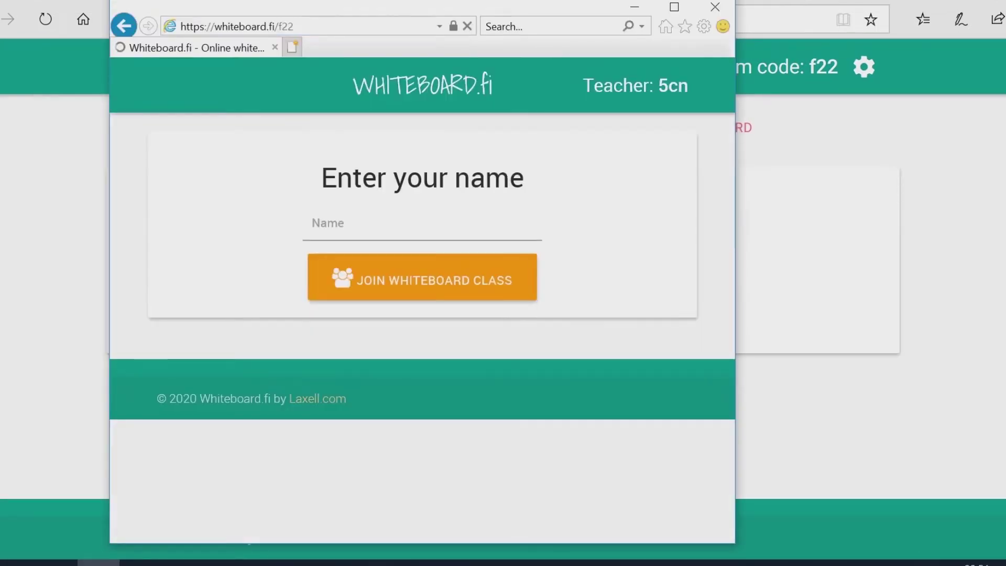
{"action": "left_click", "coordinate": [422, 223]}
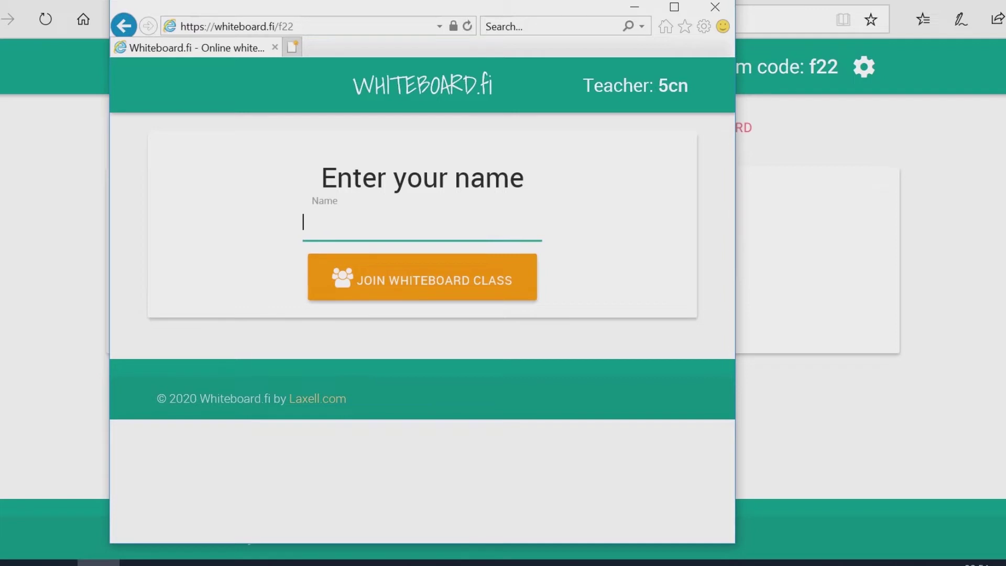
{"action": "type", "text": "Jo"}
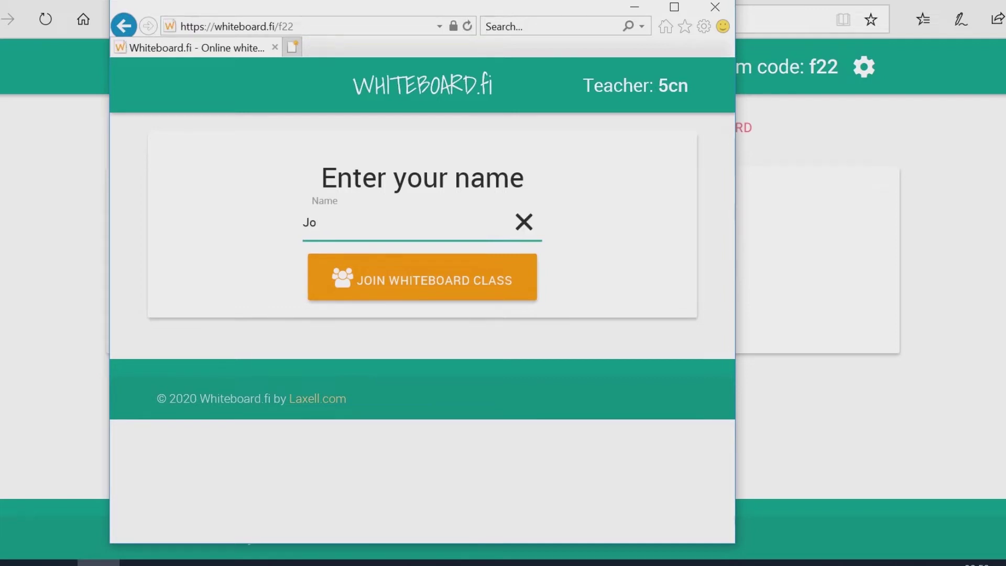
{"action": "key", "text": "Return"}
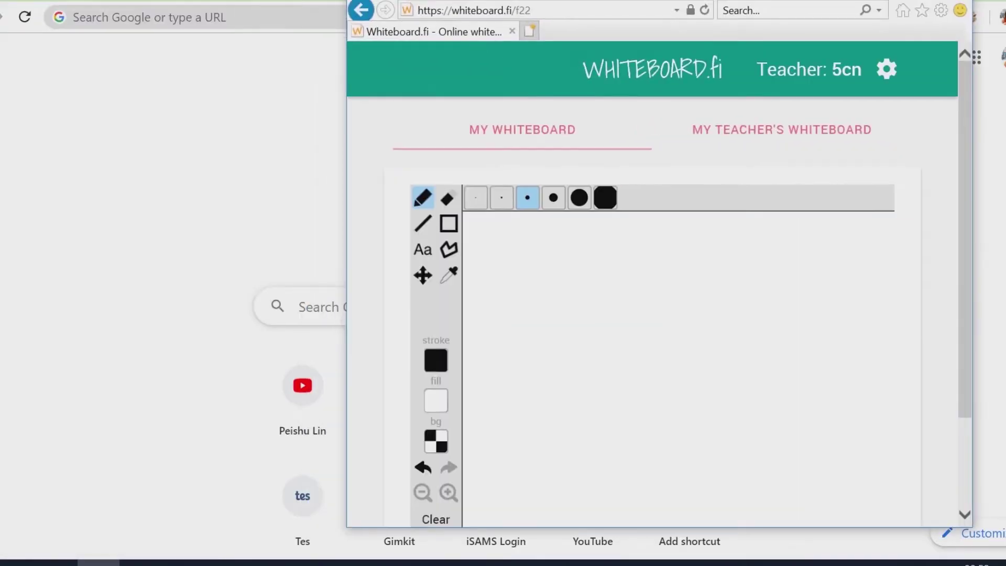
Arrange the student's IE window and the teacher's Edge class window side by side.
{"action": "left_click_drag", "start_coordinate": [629, 1], "coordinate": [710, 1]}
{"action": "left_click", "coordinate": [184, 563]}
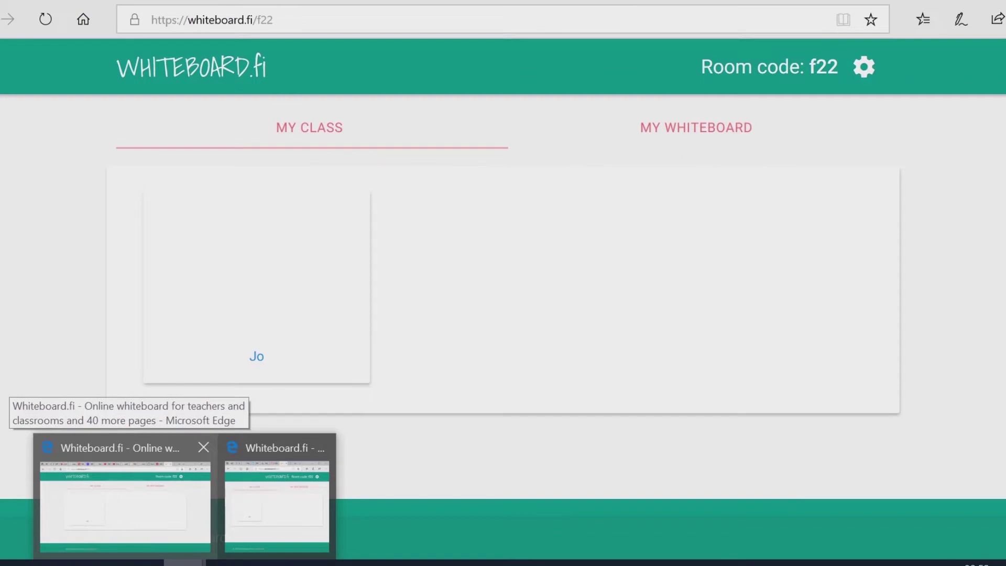
{"action": "left_click", "coordinate": [126, 504]}
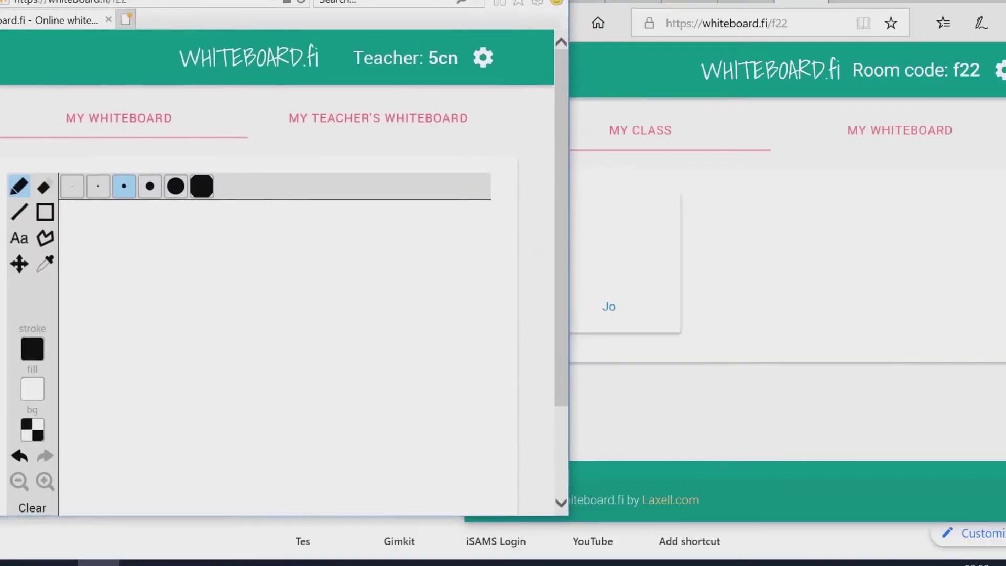
{"action": "left_click_drag", "start_coordinate": [284, 0], "coordinate": [284, 0]}
{"action": "left_click", "coordinate": [388, 2]}
{"action": "type", "text": "stu"}
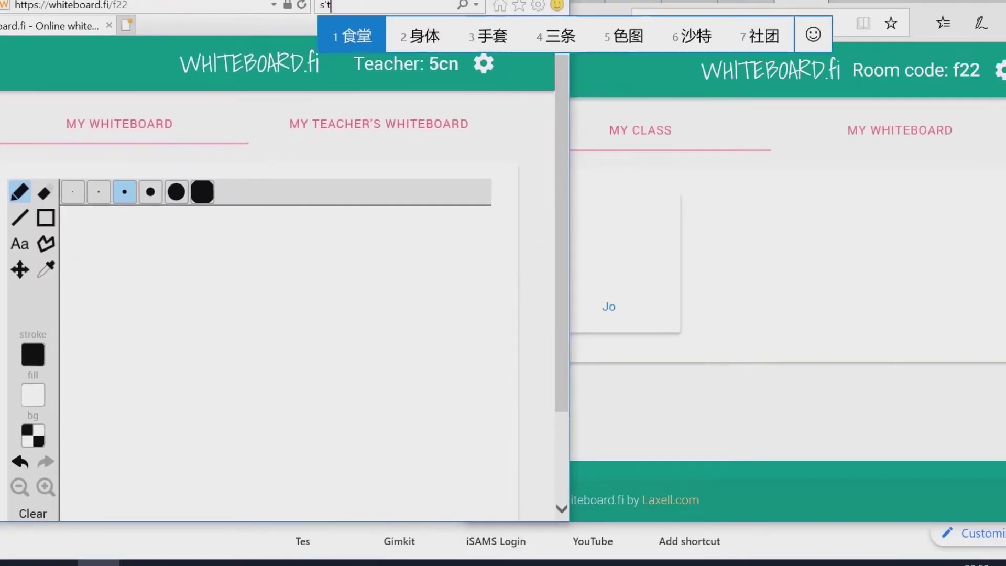
{"action": "key", "text": "BackSpace"}
{"action": "key", "text": "BackSpace"}
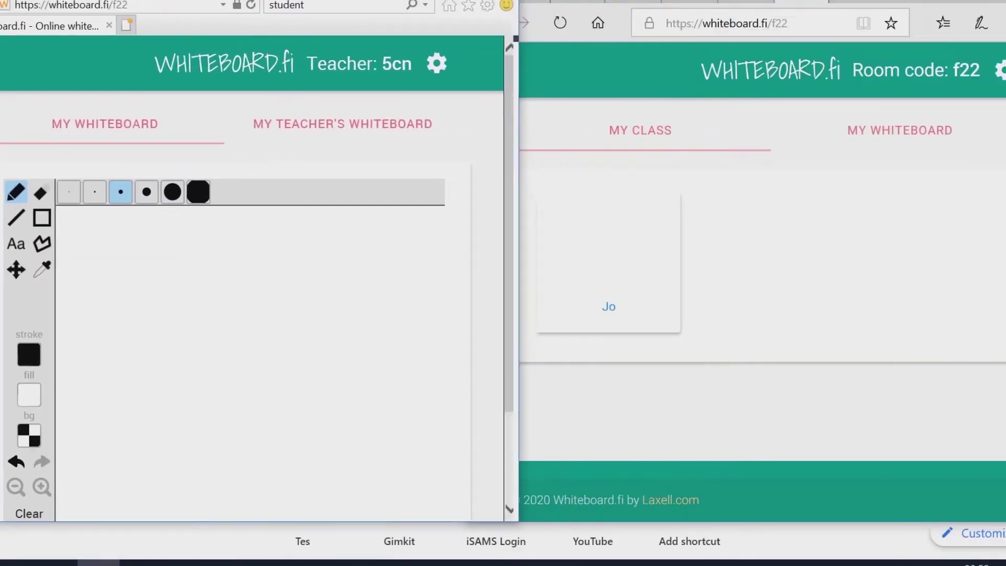
{"action": "left_click_drag", "start_coordinate": [518, 38], "coordinate": [513, 38]}
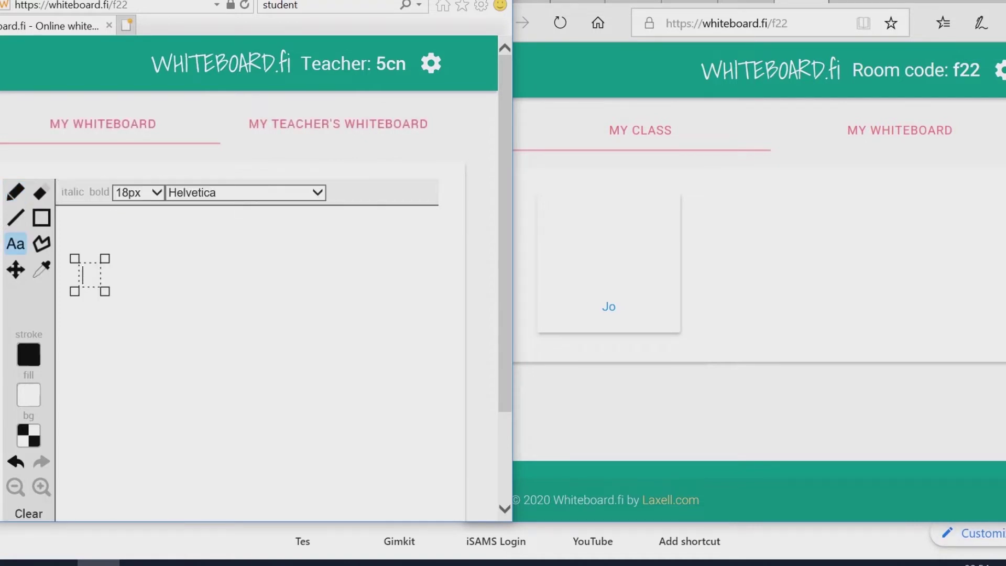
Type 健康 via pinyin 'jiankang' on the student's board, then open that student's card from MY CLASS.
{"action": "type", "text": "jiankang"}
{"action": "key", "text": "space"}
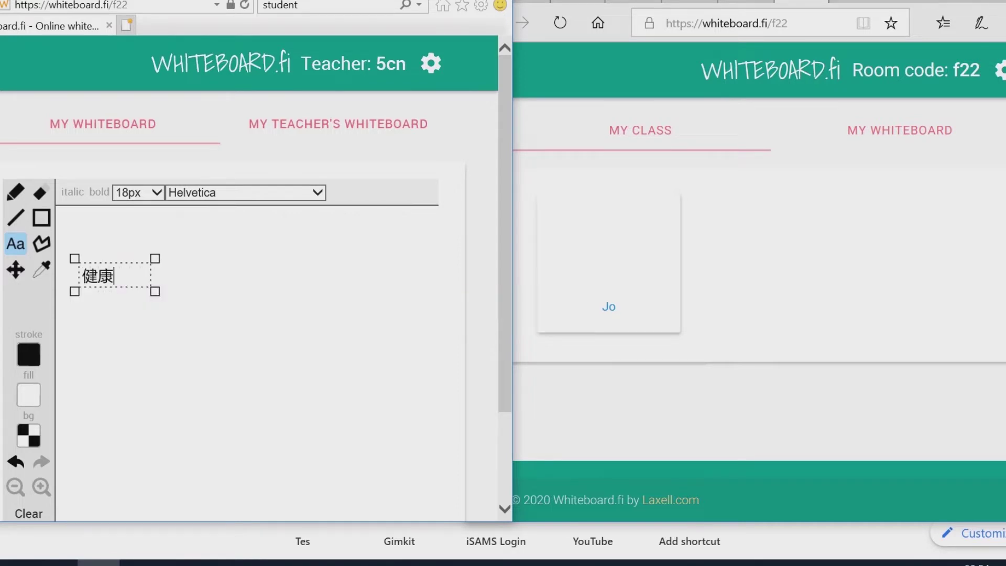
{"action": "left_click", "coordinate": [900, 130]}
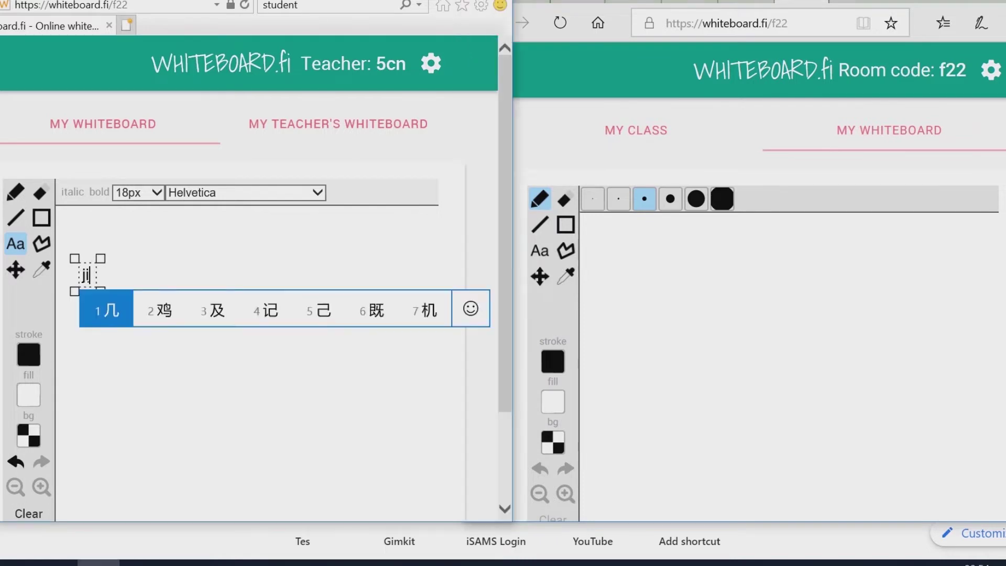
{"action": "type", "text": "an'kang"}
{"action": "key", "text": "space"}
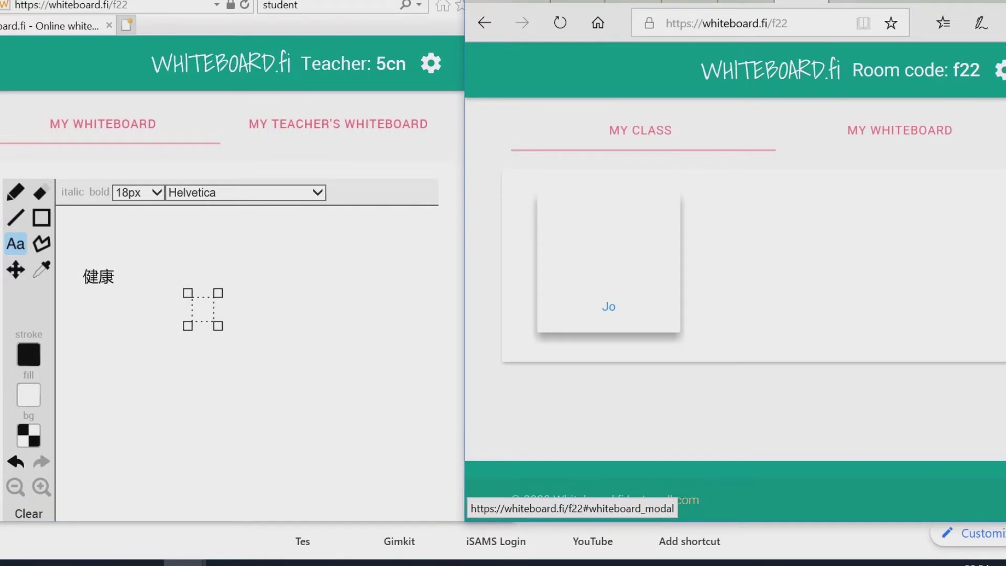
{"action": "left_click", "coordinate": [609, 283]}
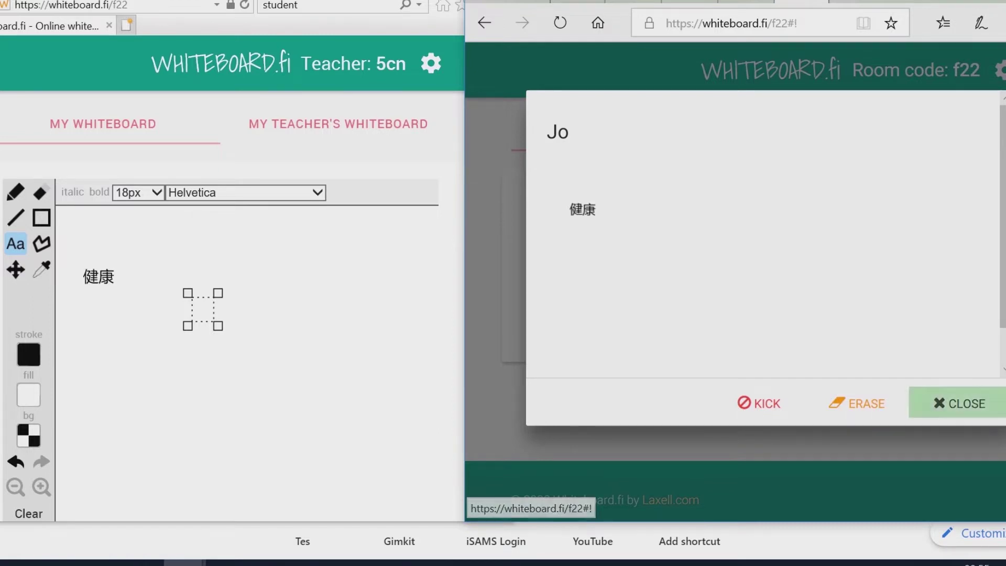
Close the student's board view and place a text box on the teacher's My Whiteboard.
{"action": "left_click", "coordinate": [959, 403]}
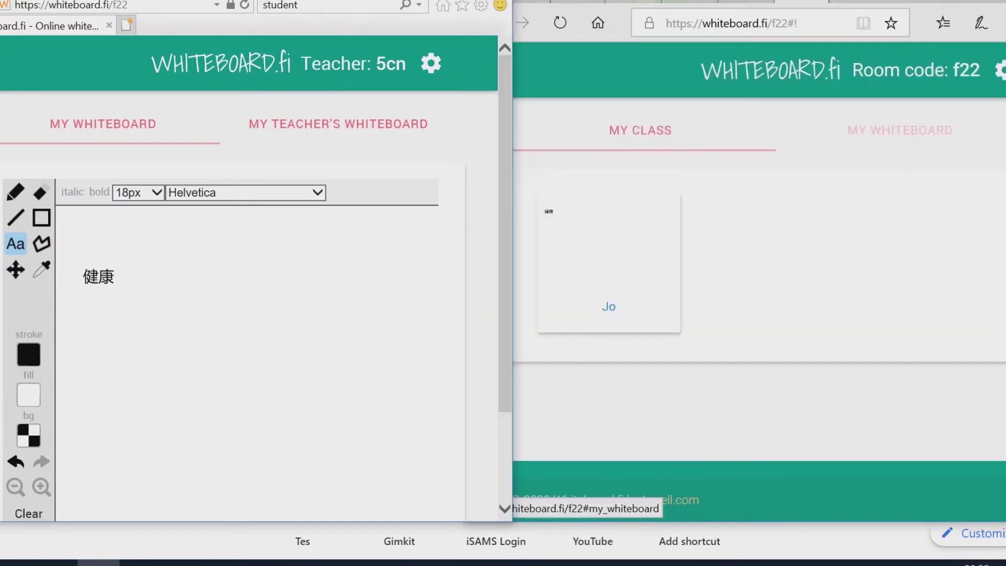
{"action": "left_click", "coordinate": [900, 131]}
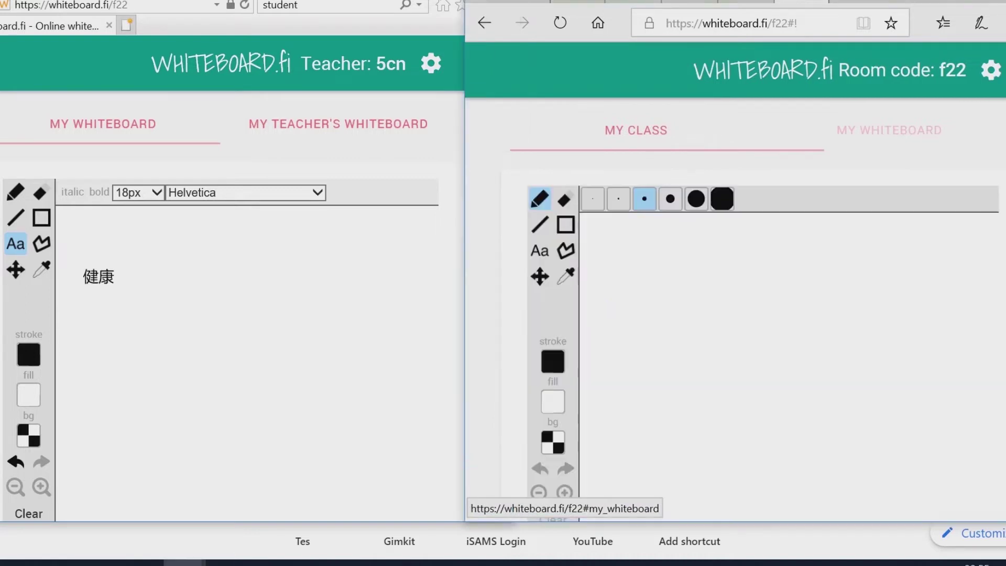
{"action": "left_click", "coordinate": [540, 251]}
{"action": "left_click", "coordinate": [663, 255]}
Type 'well done' on the teacher's board and check it under the student's My Teacher's Whiteboard.
{"action": "type", "text": "well done"}
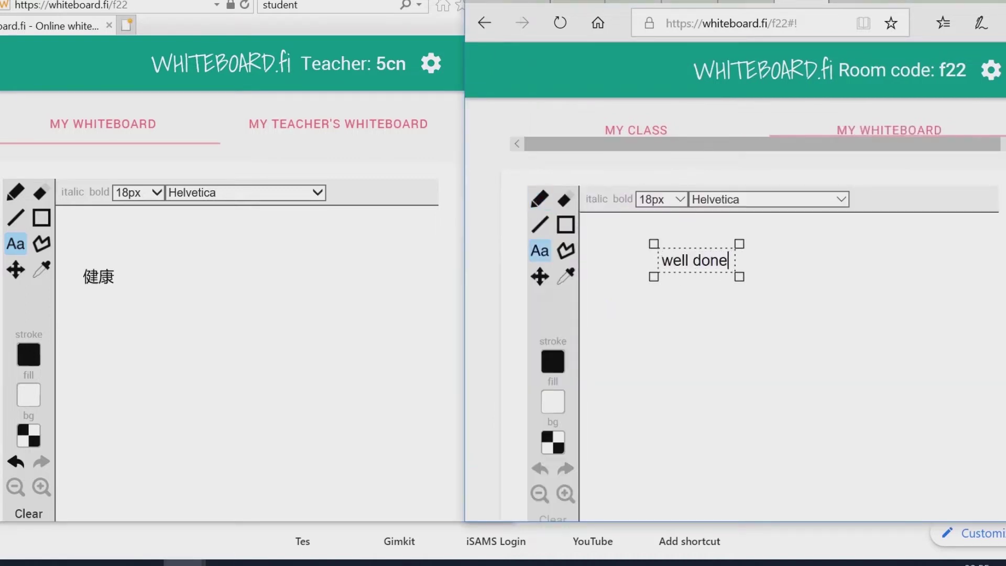
{"action": "key", "text": "Return"}
{"action": "left_click", "coordinate": [710, 340]}
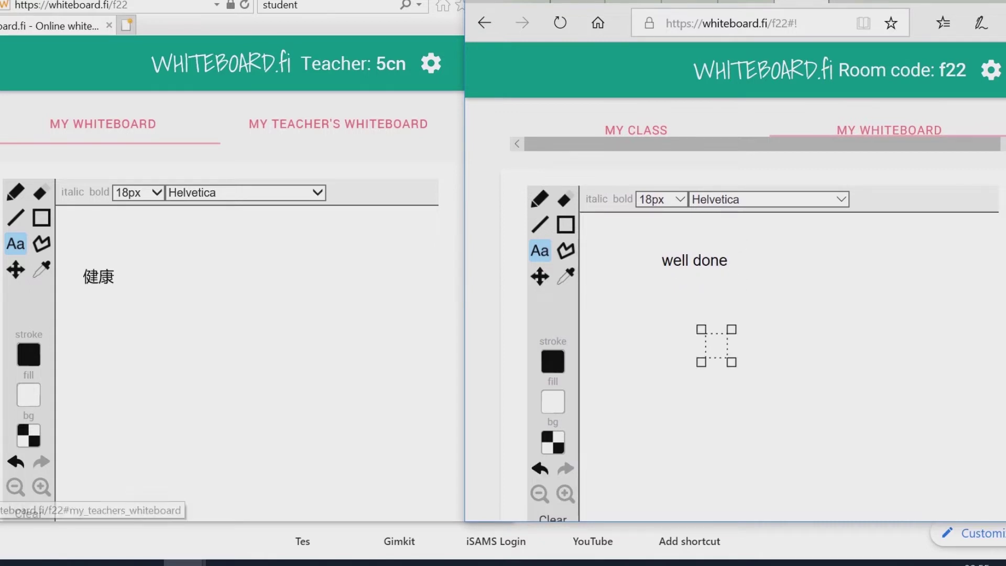
{"action": "left_click", "coordinate": [338, 125]}
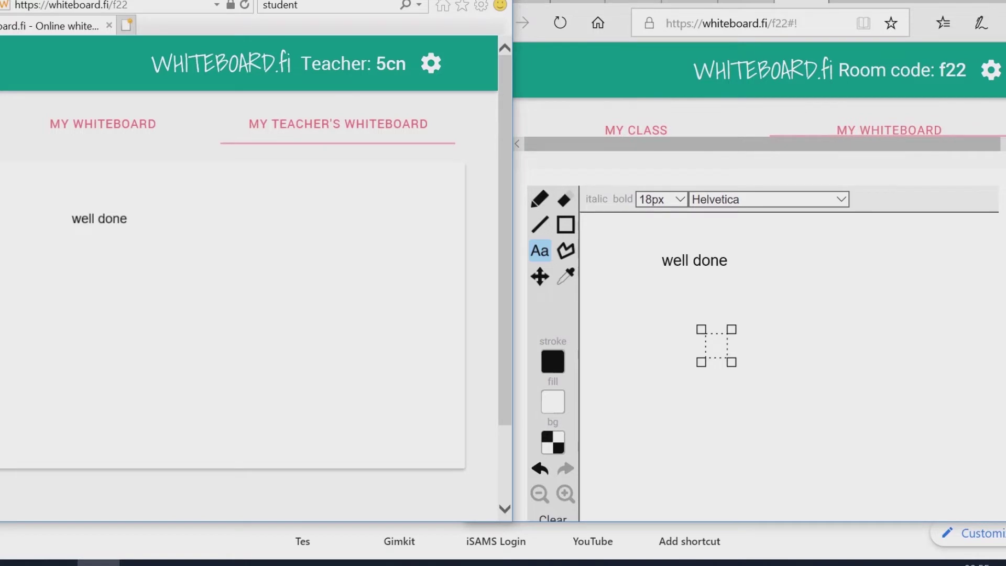
Bring the teacher's window forward, return the student to My Whiteboard, and pick the pencil tool.
{"action": "left_click", "coordinate": [744, 325]}
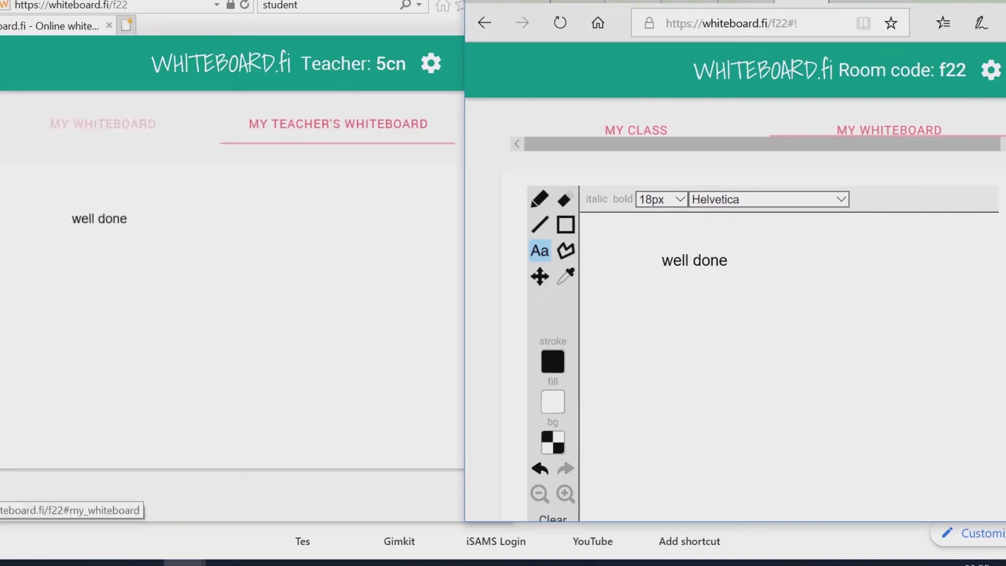
{"action": "left_click", "coordinate": [102, 124]}
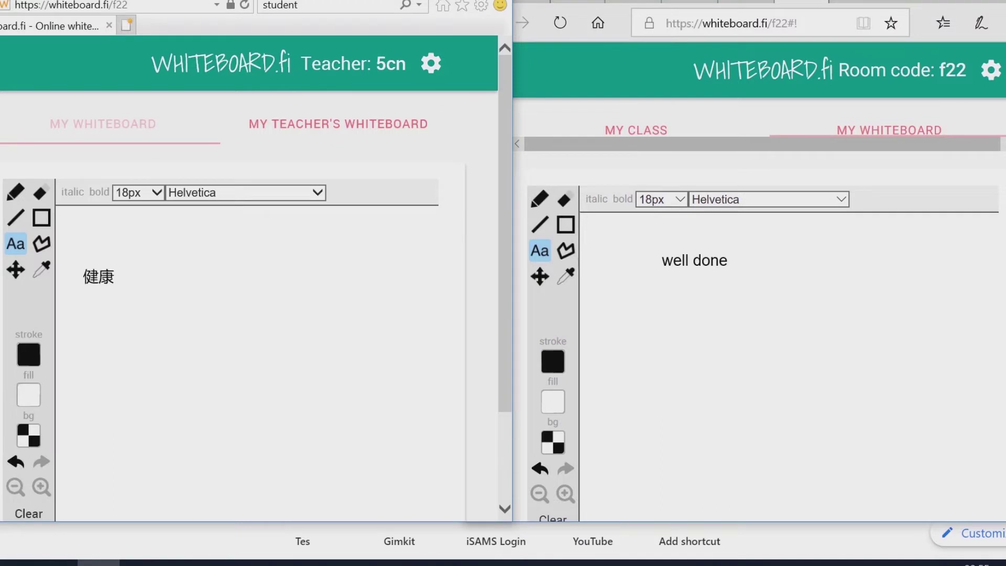
{"action": "left_click", "coordinate": [16, 192]}
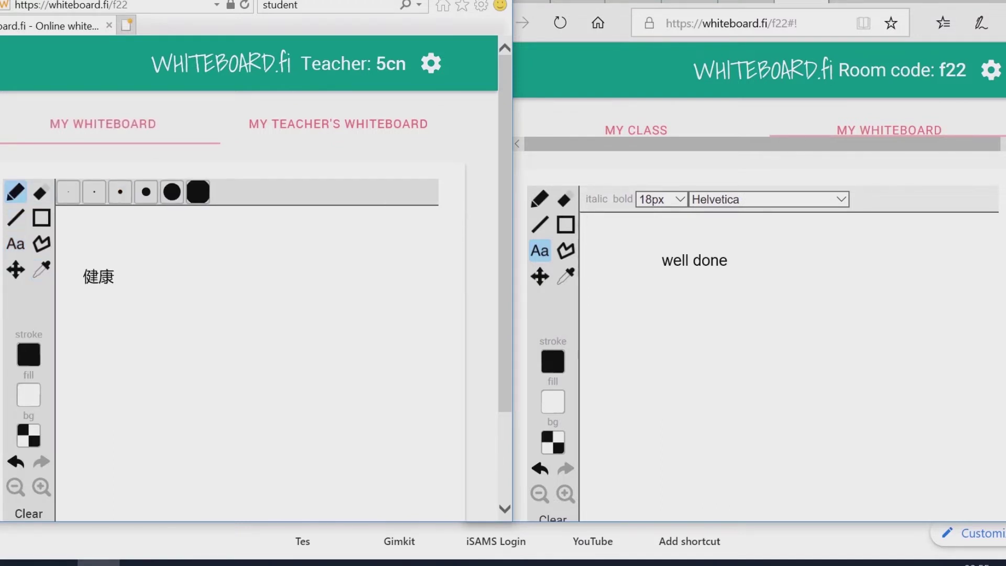
Hand-write 什么 on the student's board and check it from the teacher's My Class view.
{"action": "left_click_drag", "start_coordinate": [172, 335], "coordinate": [219, 328]}
{"action": "left_click_drag", "start_coordinate": [276, 306], "coordinate": [246, 340]}
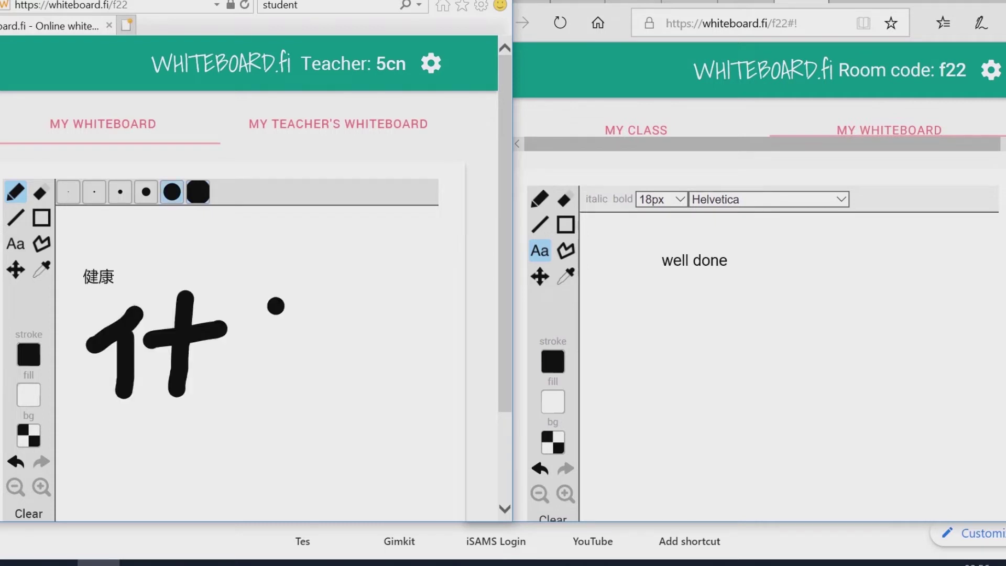
{"action": "mouse_move", "coordinate": [316, 316]}
{"action": "left_mouse_down"}
{"action": "mouse_move", "coordinate": [264, 372]}
{"action": "mouse_move", "coordinate": [321, 364]}
{"action": "mouse_move", "coordinate": [338, 385]}
{"action": "left_mouse_up"}
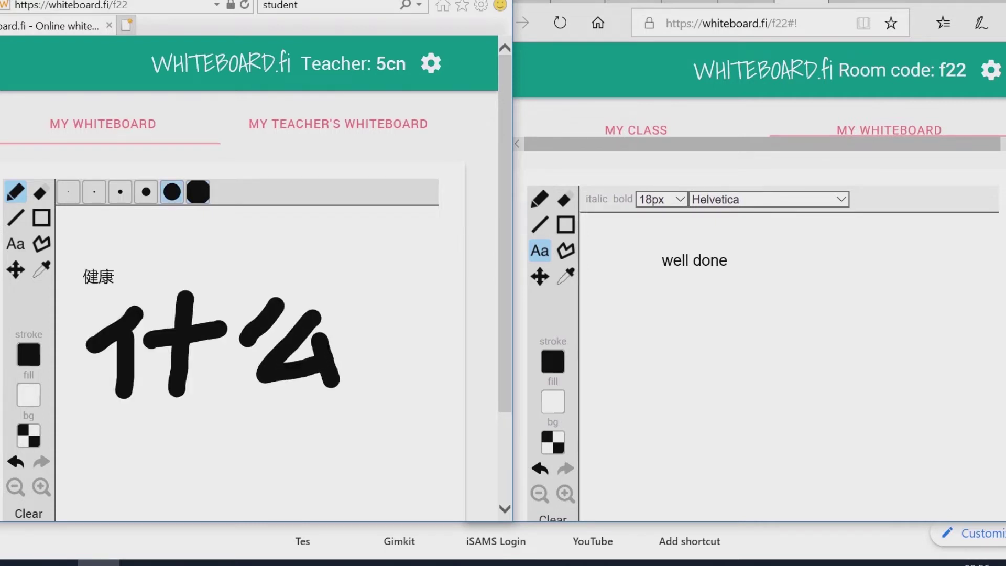
{"action": "left_click", "coordinate": [650, 130]}
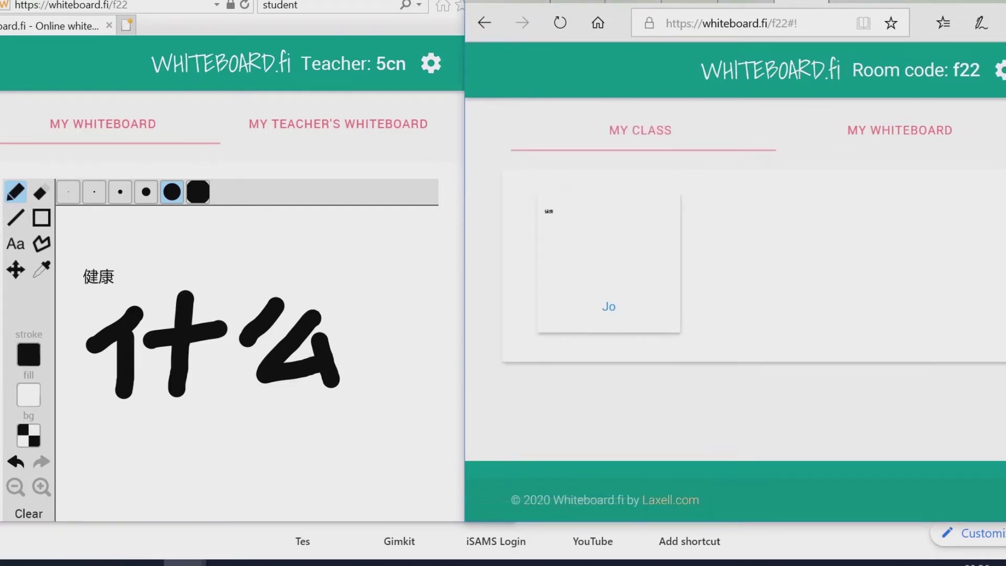
{"action": "left_click", "coordinate": [452, 283]}
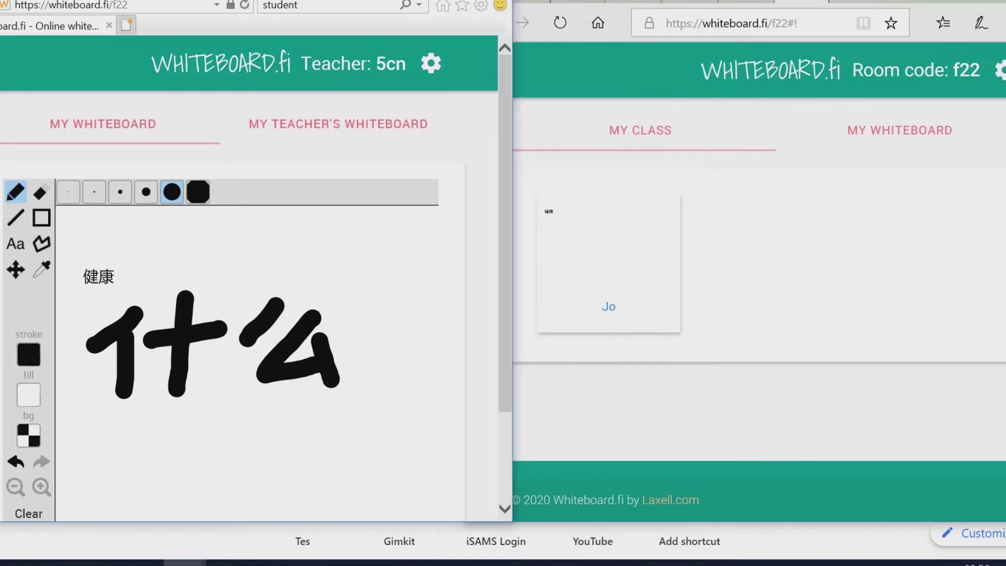
Hand-draw 很 below 'well done' on the teacher's My Whiteboard.
{"action": "left_click", "coordinate": [900, 130]}
{"action": "left_click_drag", "start_coordinate": [648, 312], "coordinate": [625, 340]}
{"action": "left_click_drag", "start_coordinate": [666, 330], "coordinate": [616, 373]}
{"action": "left_click_drag", "start_coordinate": [648, 361], "coordinate": [648, 420]}
{"action": "left_click_drag", "start_coordinate": [676, 300], "coordinate": [721, 348]}
{"action": "left_click_drag", "start_coordinate": [684, 328], "coordinate": [715, 321]}
{"action": "left_click_drag", "start_coordinate": [683, 351], "coordinate": [715, 342]}
{"action": "left_click_drag", "start_coordinate": [683, 309], "coordinate": [698, 396]}
Draw 好 beside 很 and view the teacher's 很好 from the student's window.
{"action": "mouse_move", "coordinate": [755, 361]}
{"action": "left_mouse_down"}
{"action": "mouse_move", "coordinate": [726, 380]}
{"action": "mouse_move", "coordinate": [757, 402]}
{"action": "left_mouse_up"}
{"action": "left_click_drag", "start_coordinate": [810, 285], "coordinate": [838, 367]}
{"action": "left_click_drag", "start_coordinate": [834, 315], "coordinate": [800, 376]}
{"action": "left_click_drag", "start_coordinate": [777, 303], "coordinate": [875, 304]}
{"action": "mouse_move", "coordinate": [886, 303]}
{"action": "left_mouse_down"}
{"action": "mouse_move", "coordinate": [891, 367]}
{"action": "mouse_move", "coordinate": [874, 380]}
{"action": "left_mouse_up"}
{"action": "left_click_drag", "start_coordinate": [855, 338], "coordinate": [939, 336]}
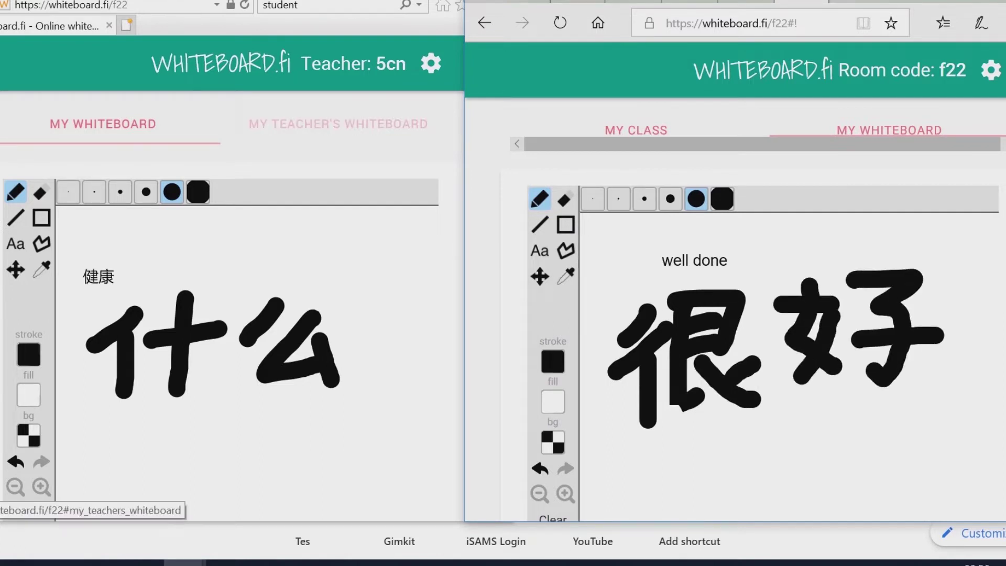
{"action": "left_click", "coordinate": [339, 124]}
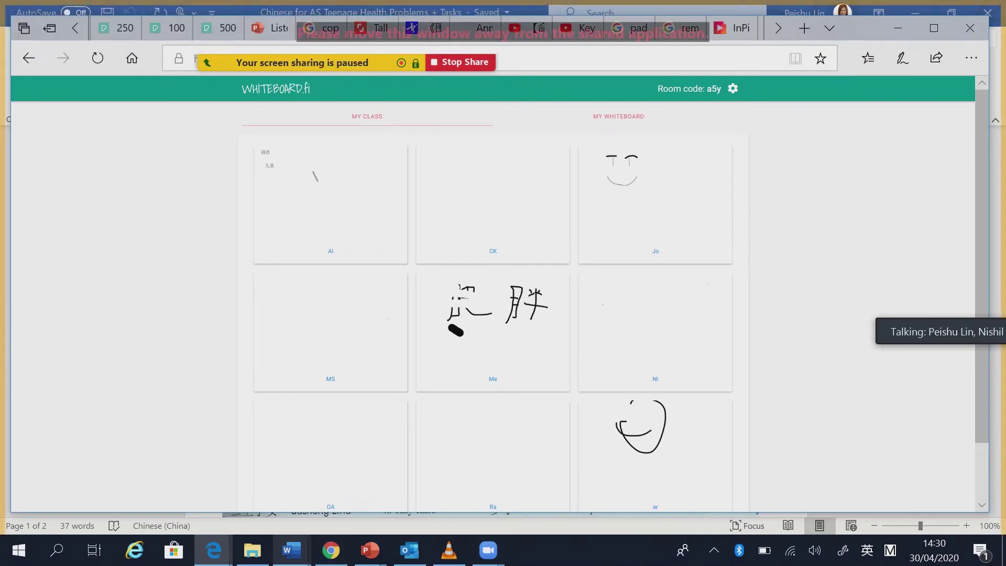
Bring the 'Chinese for AS Teenage Health Problems' Word document to the front from the taskbar.
{"action": "mouse_move", "coordinate": [292, 551]}
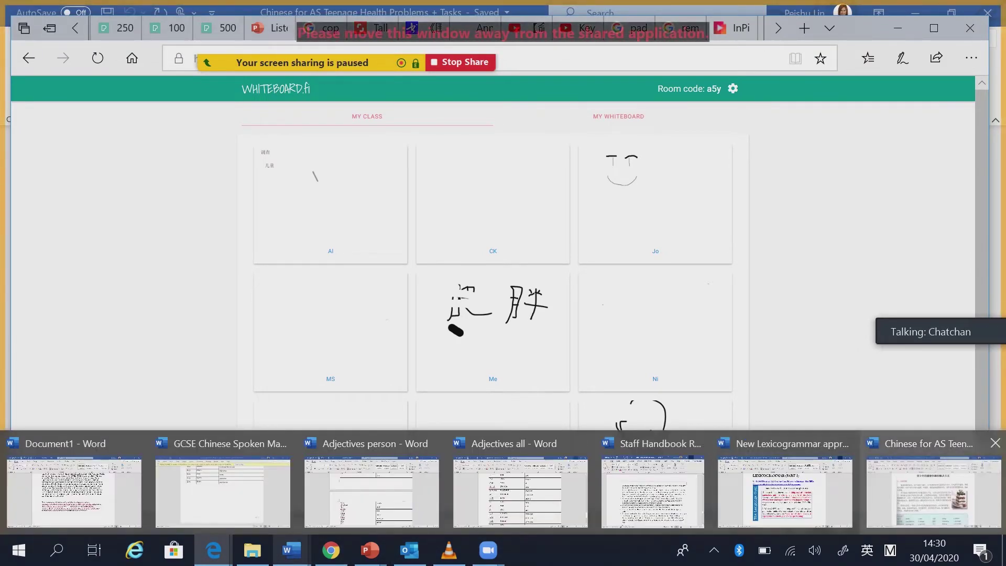
{"action": "left_click", "coordinate": [933, 490]}
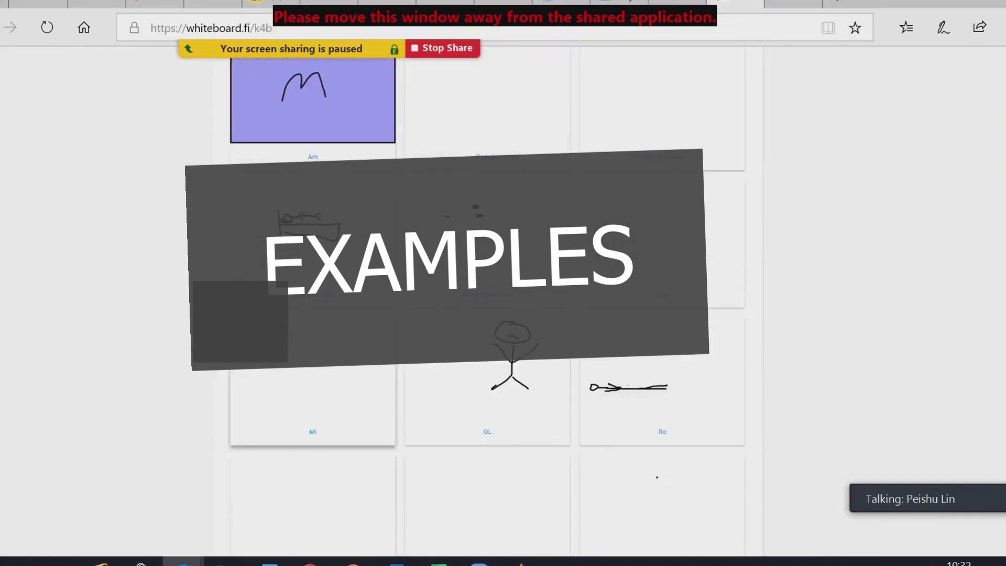
Return to the browser's My Class gallery with Alt+Tab and scroll through the student boards.
{"action": "key", "text": "alt+Tab"}
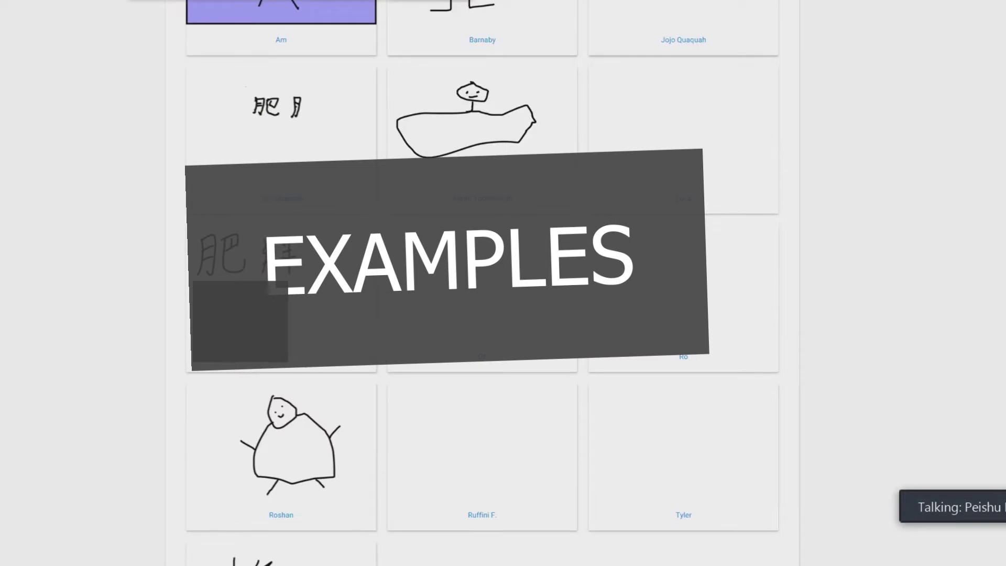
{"action": "scroll", "coordinate": [482, 283], "scroll_direction": "down", "scroll_amount": 2}
{"action": "scroll", "coordinate": [482, 283], "scroll_direction": "up", "scroll_amount": 5}
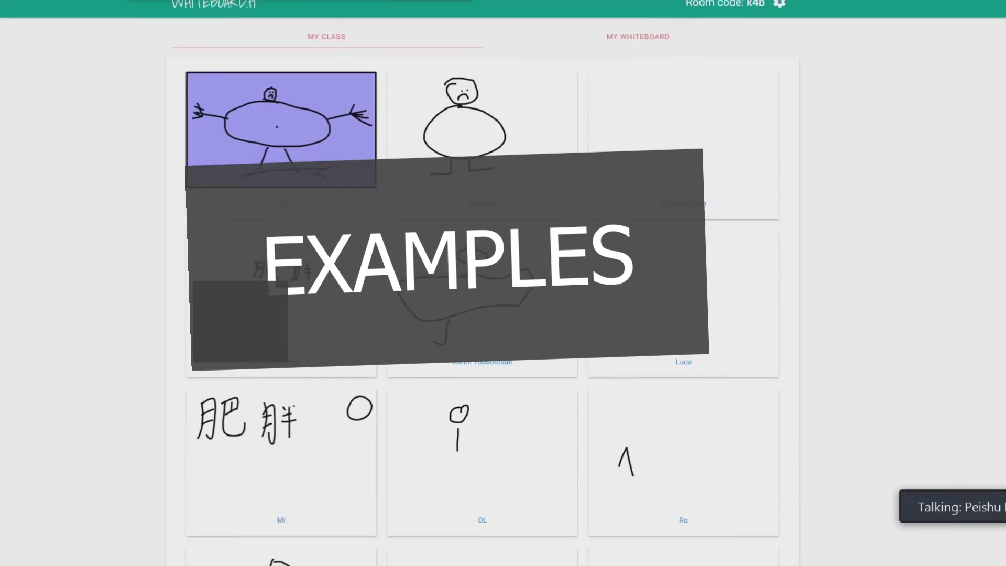